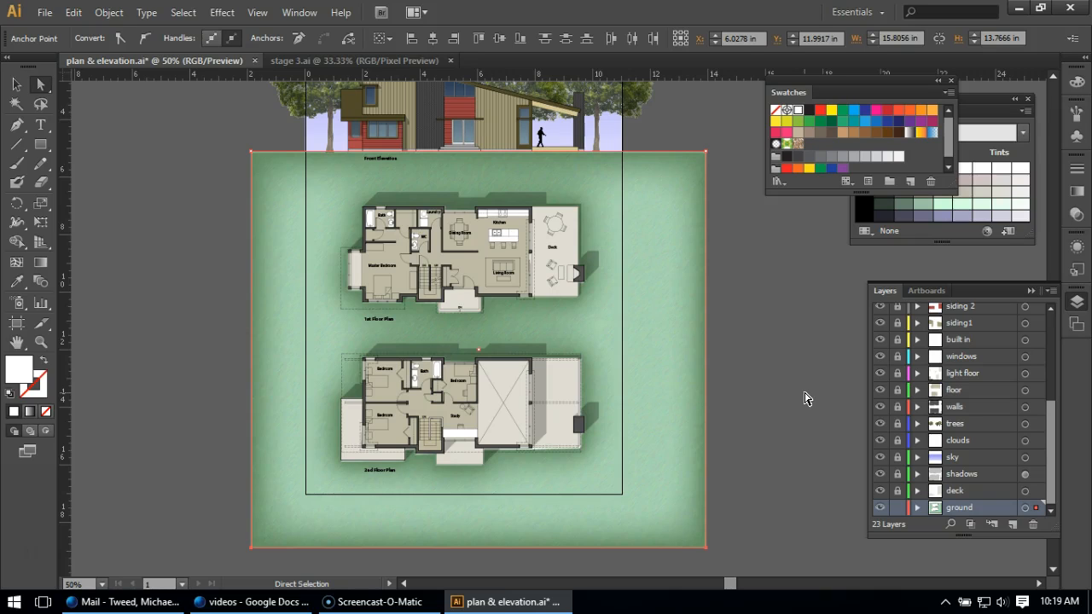
Select the green ground shape and hide its Grain and Angled Strokes effects in its appearance
left_click(685, 331)
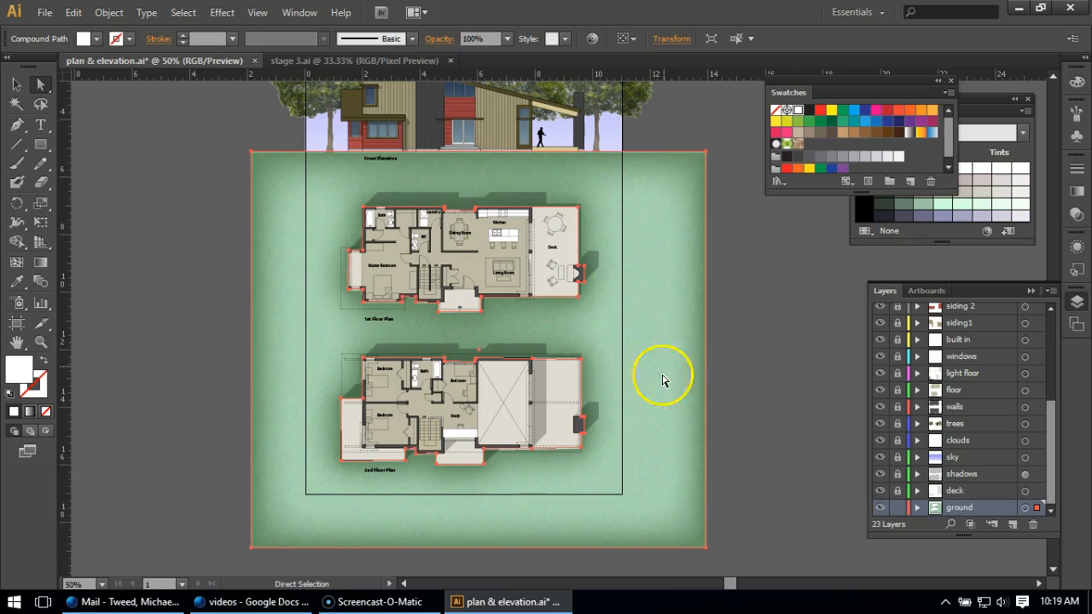
left_click(1075, 248)
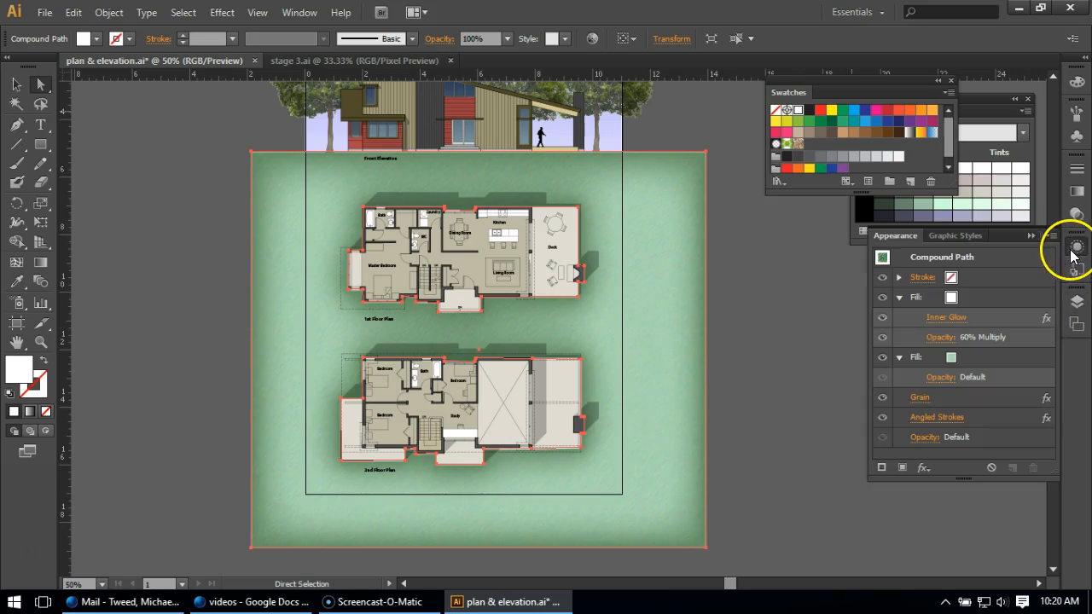
left_click(883, 417)
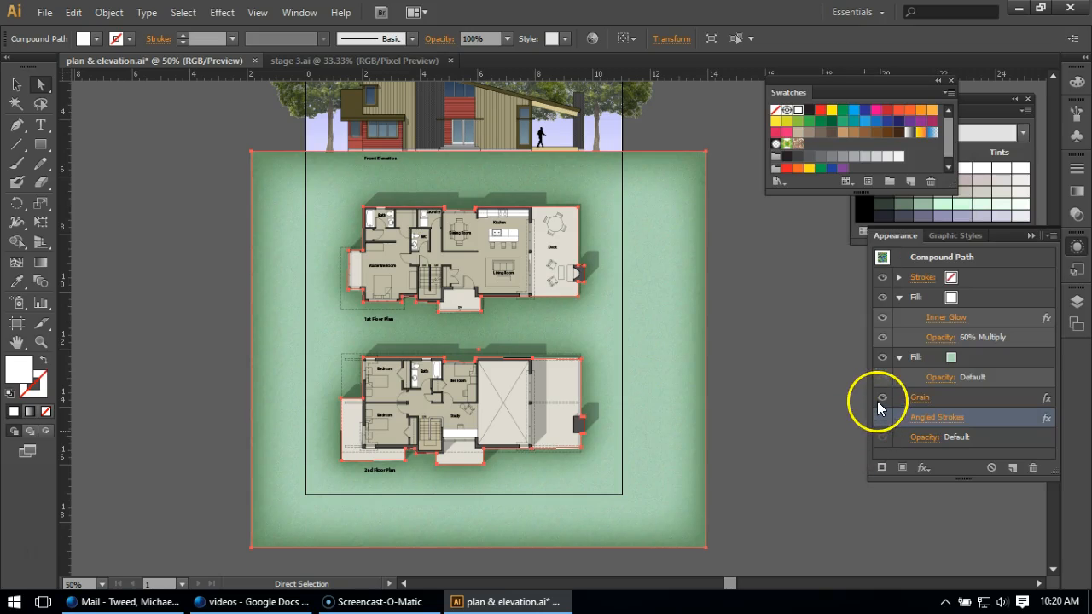
left_click(878, 399)
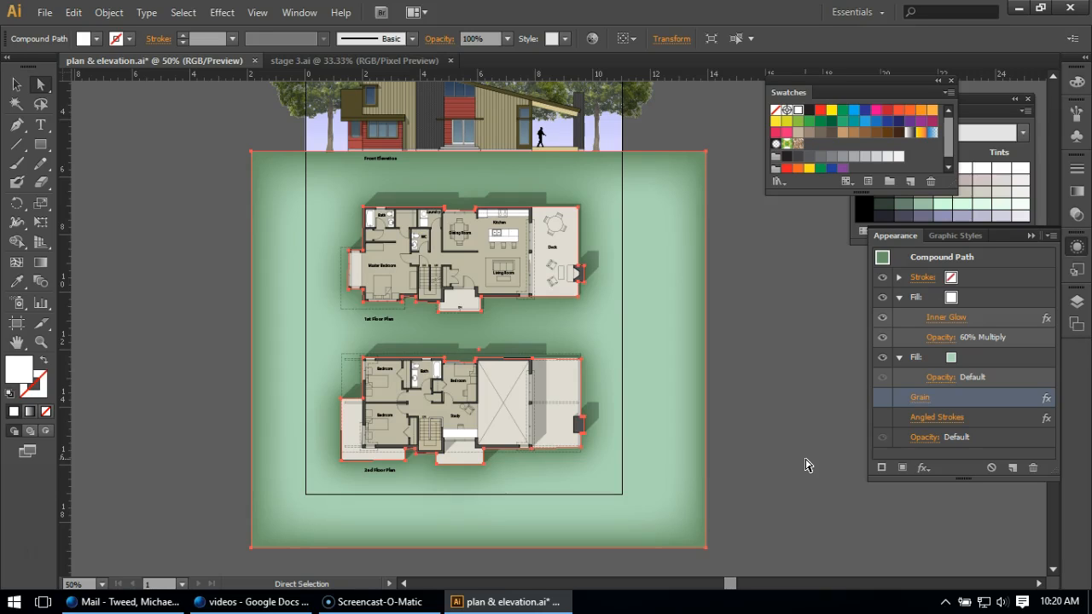
Duplicate the ground's green fill and switch the new fill to a gradient
left_click(975, 361)
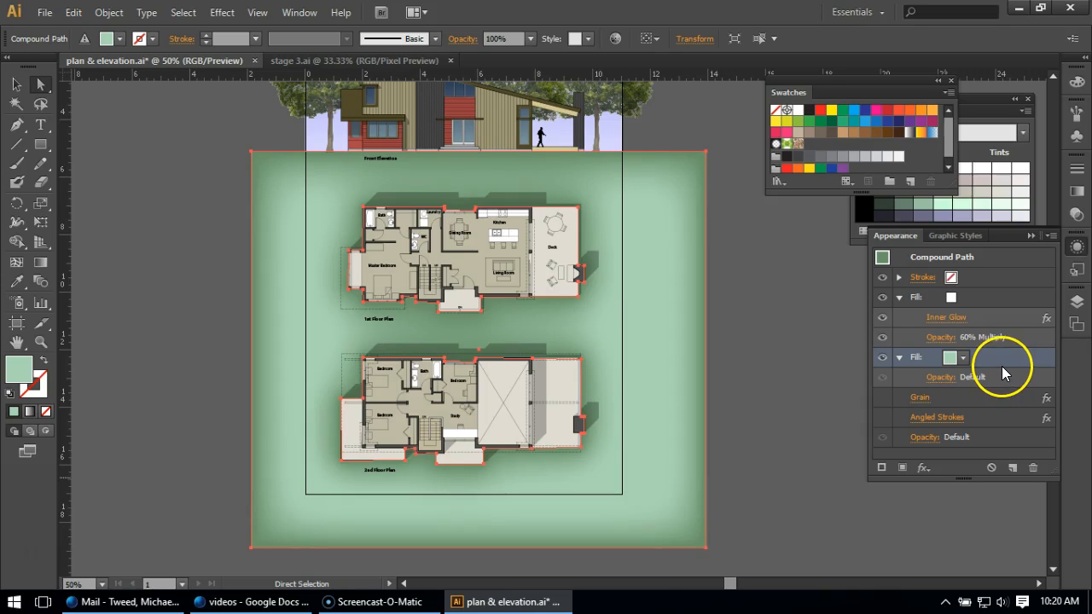
left_click(1011, 469)
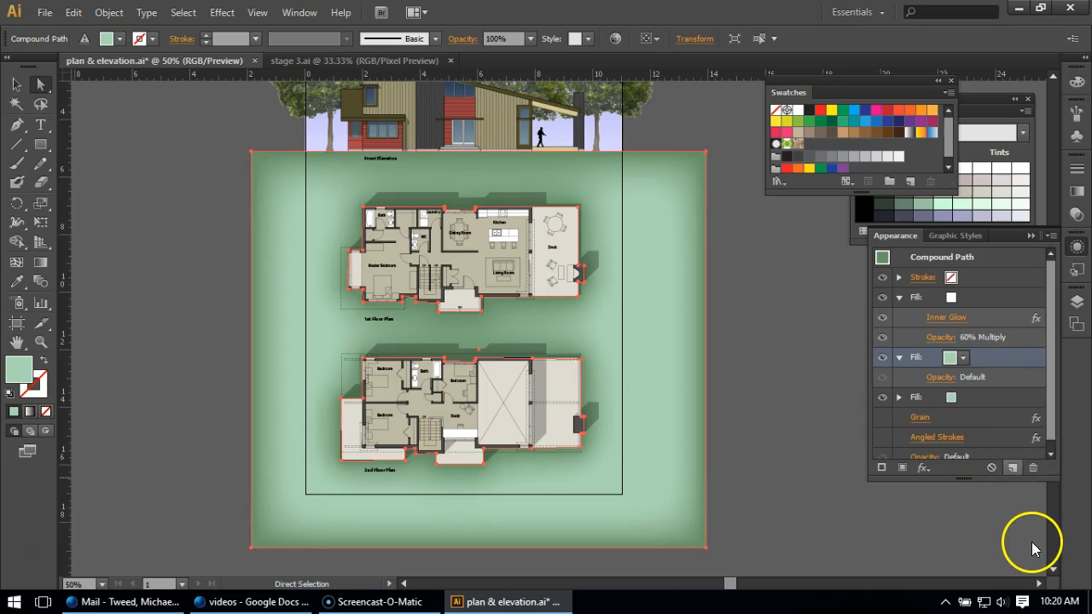
left_click(30, 412)
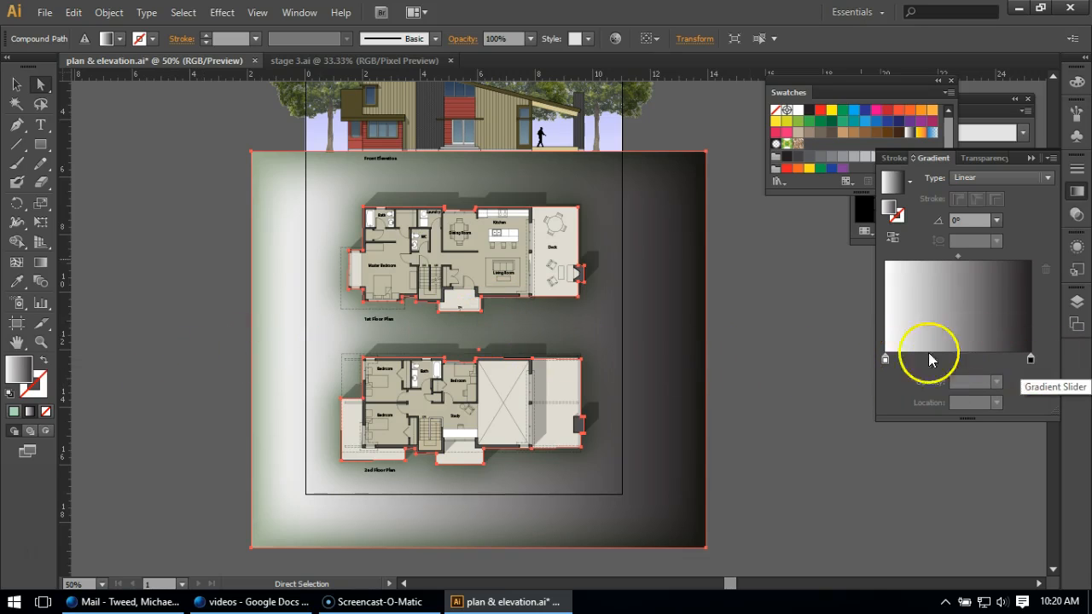
Make both gradient stops the yellow swatch, replacing the white stop with a yellow stop at 0%
left_click_drag(832, 112, 1036, 390)
left_click(1008, 362)
left_click_drag(1008, 361, 1039, 363)
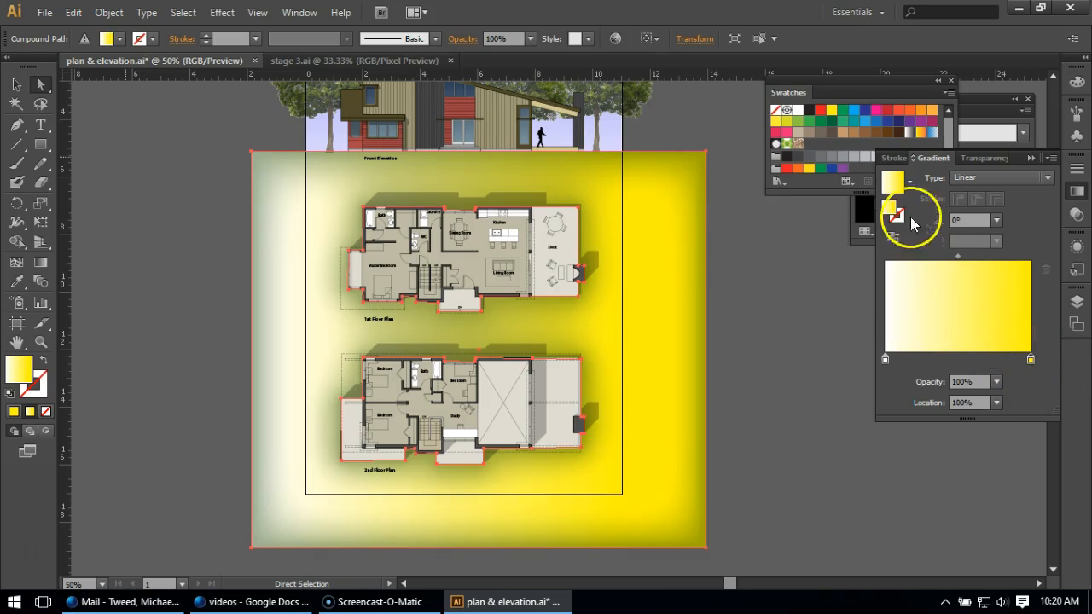
left_click_drag(832, 115, 908, 361)
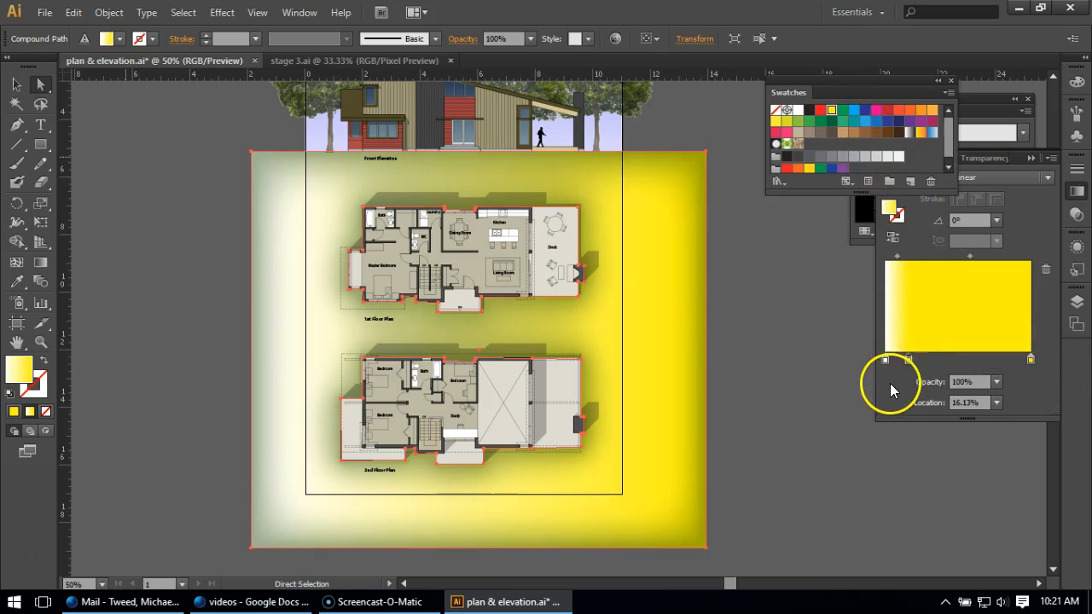
left_click(885, 360)
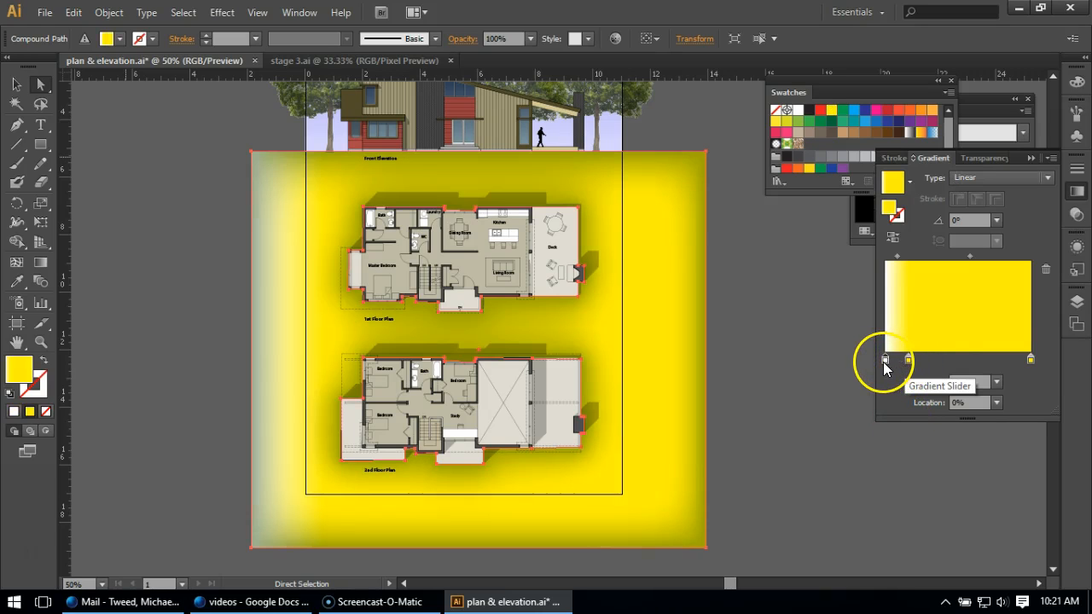
left_click_drag(884, 360, 889, 387)
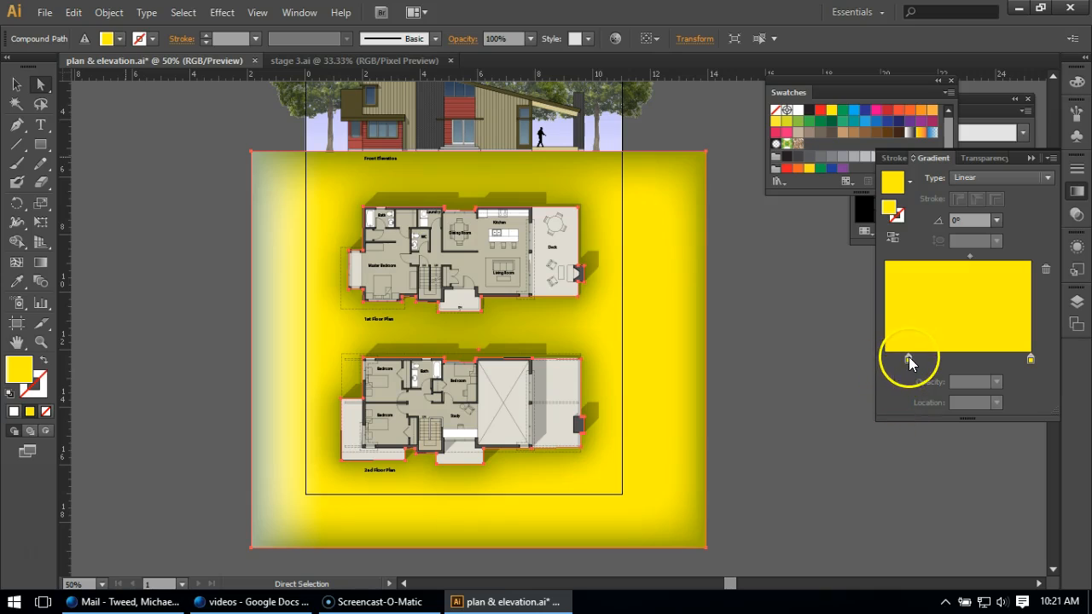
left_click(908, 360)
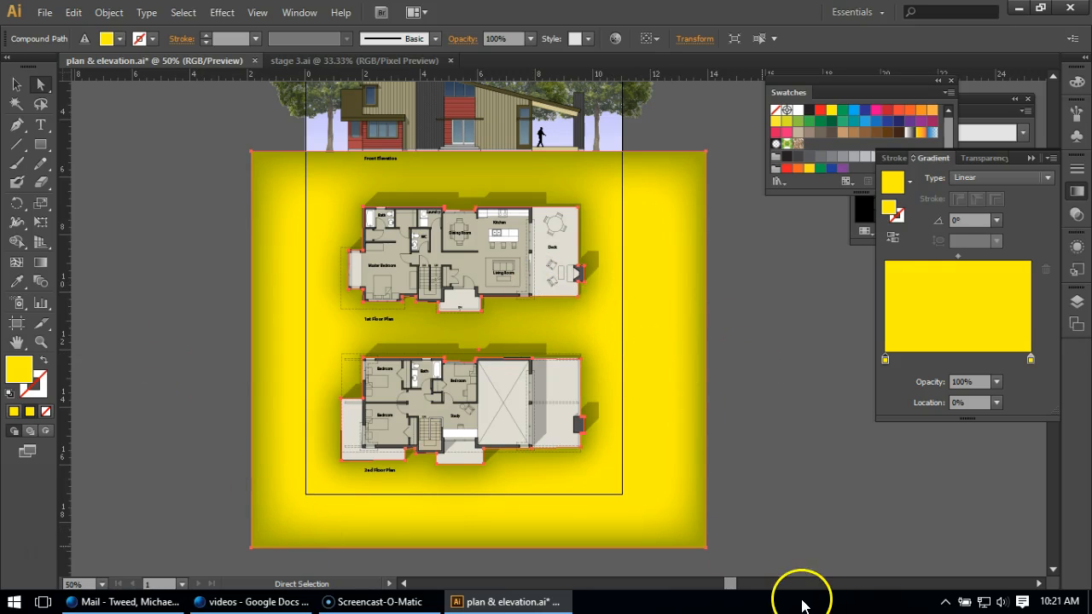
Set the right gradient stop's opacity to 0%
left_click(1032, 362)
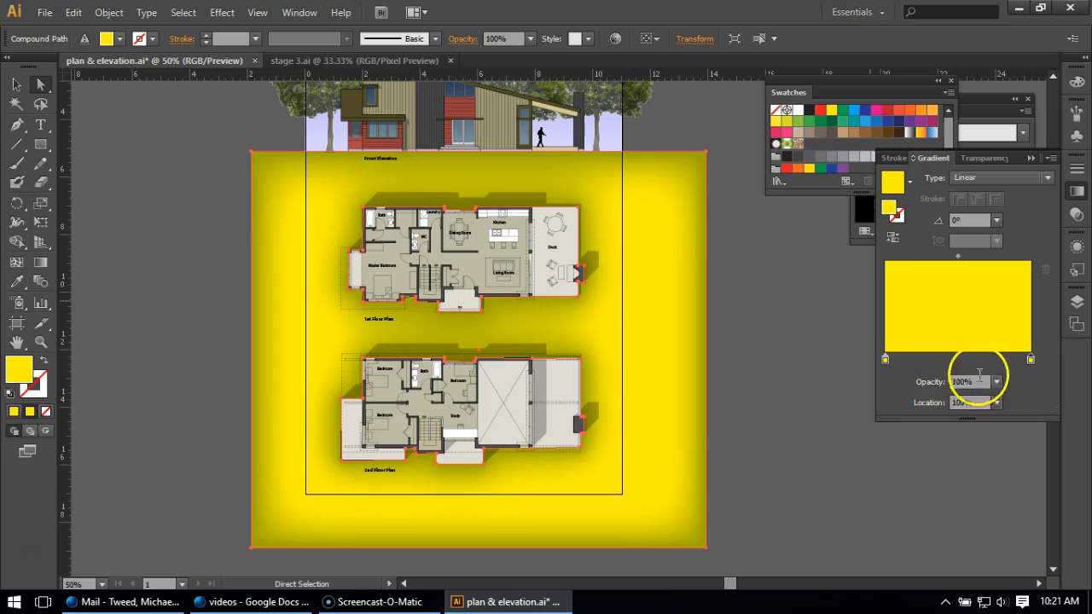
left_click(998, 382)
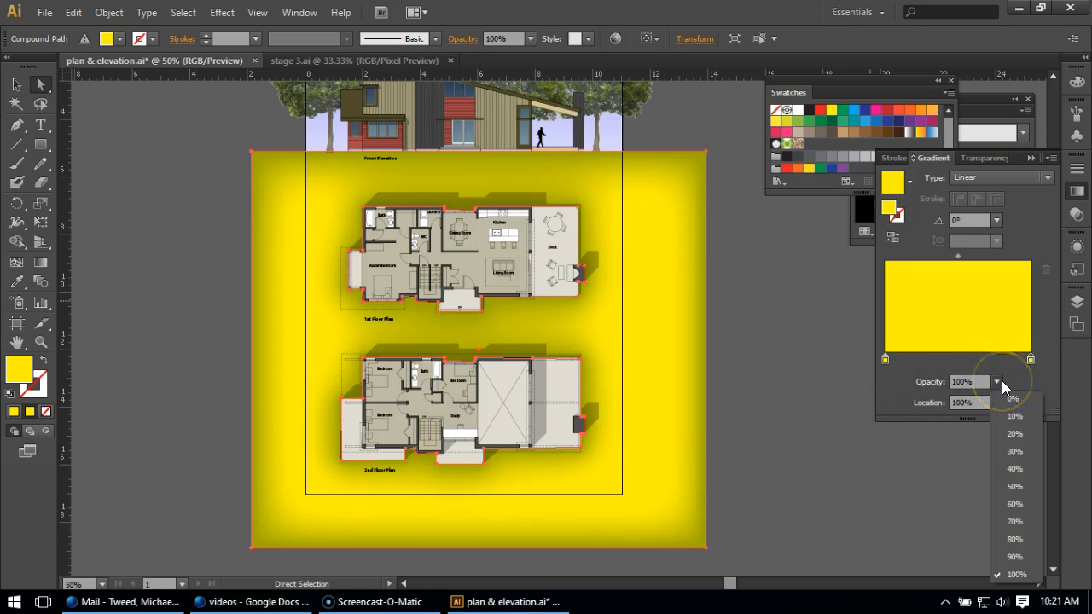
left_click(1020, 400)
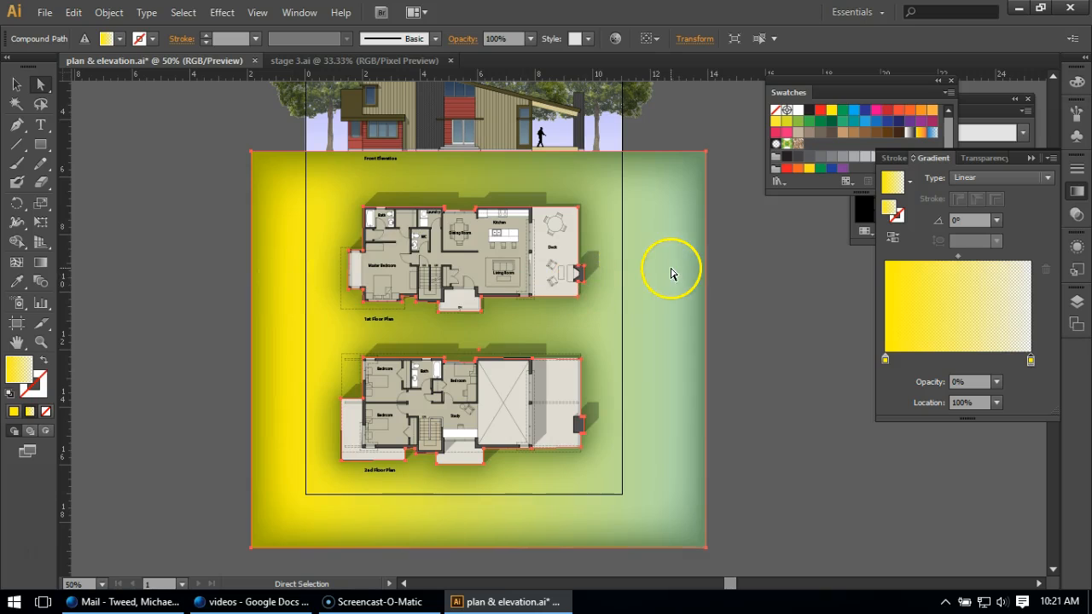
Change the gradient type to Radial
left_click(1030, 358)
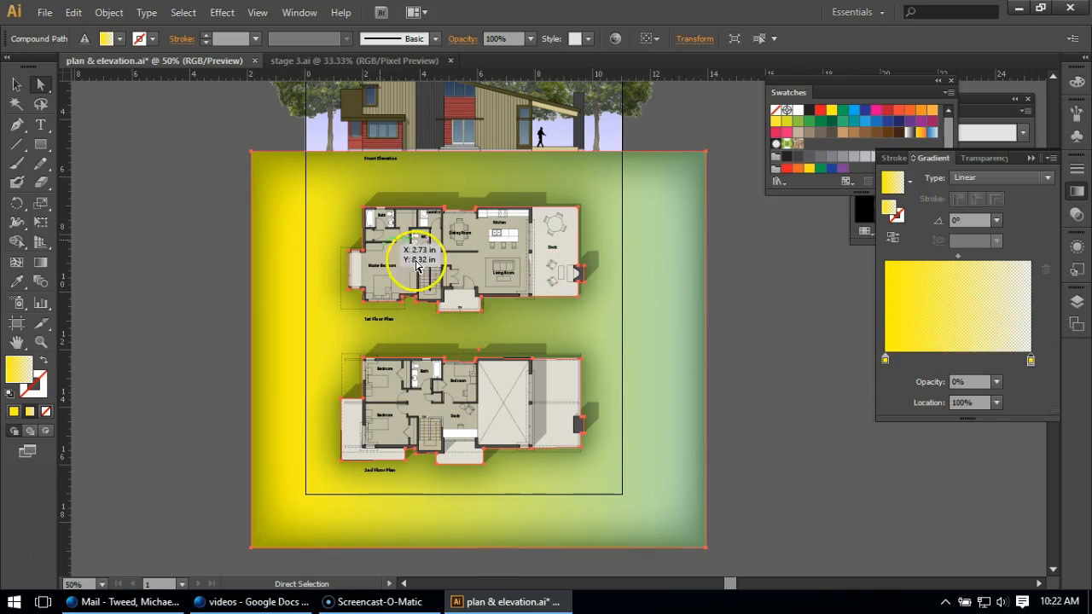
left_click(968, 179)
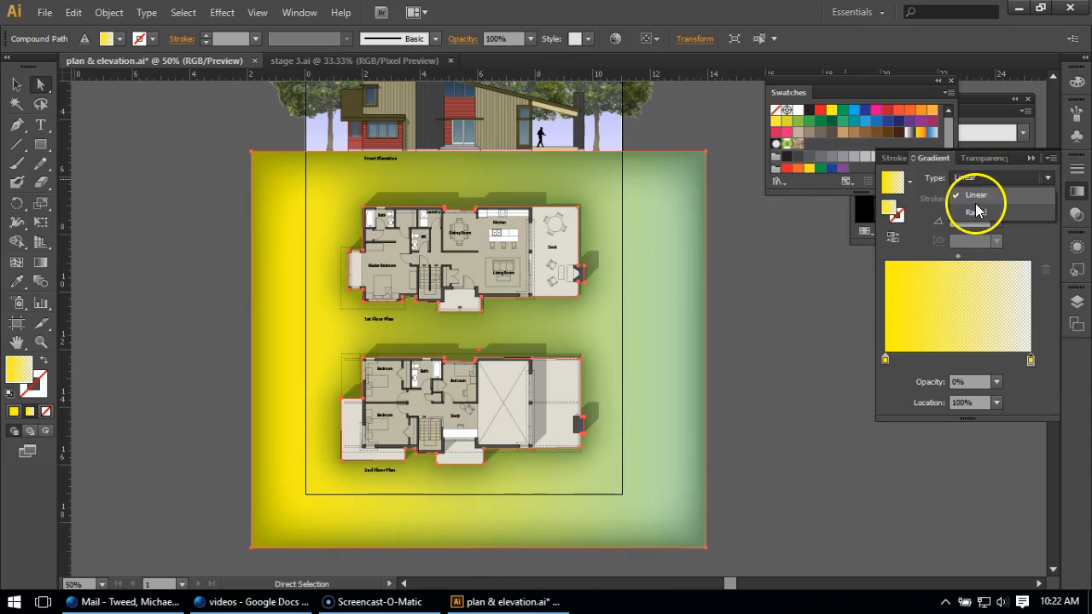
left_click(974, 211)
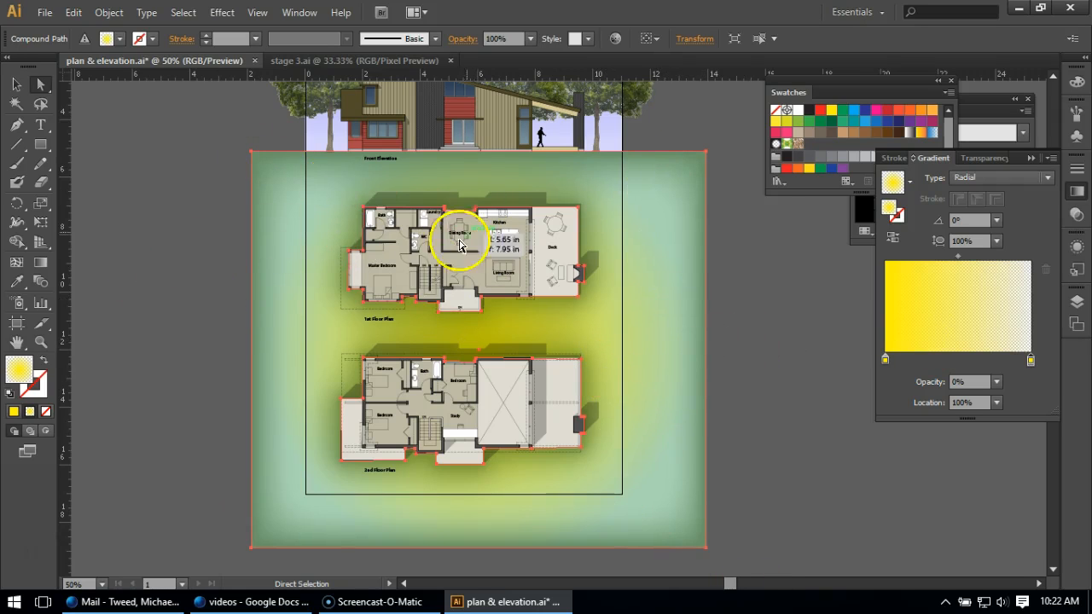
Drag the radial gradient diagonally from the lower-left of the second floor plan to the deck, and set the left stop's opacity to 50%
left_click(39, 266)
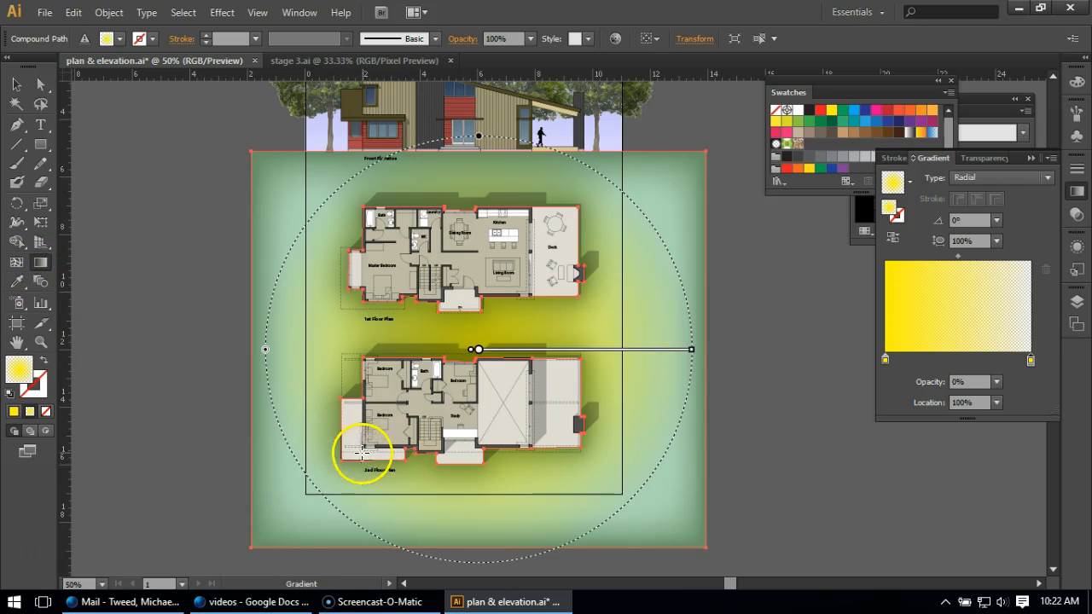
left_click_drag(365, 449, 582, 198)
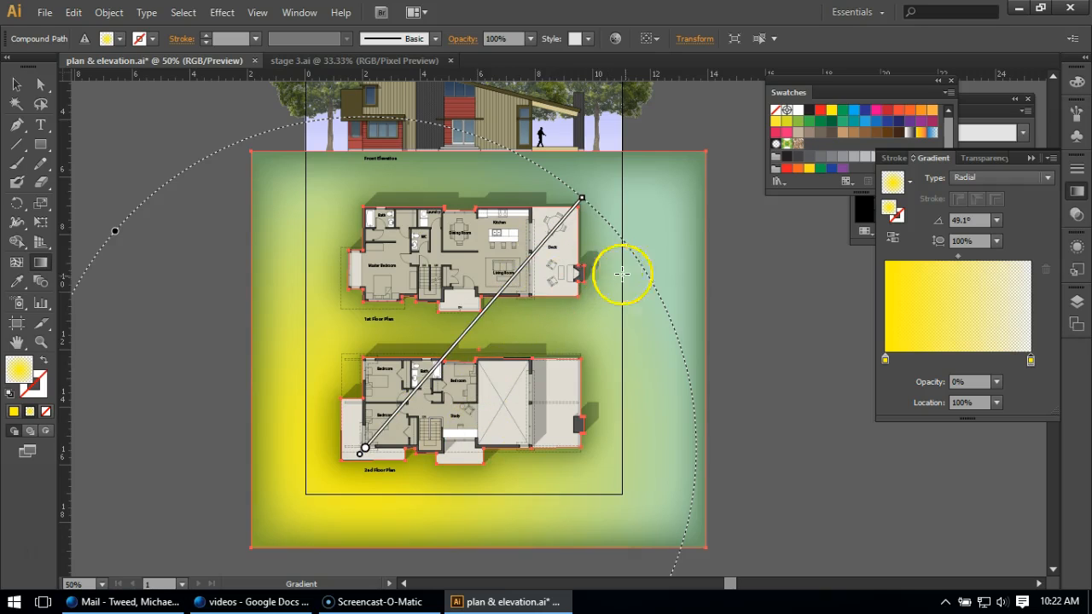
left_click(885, 362)
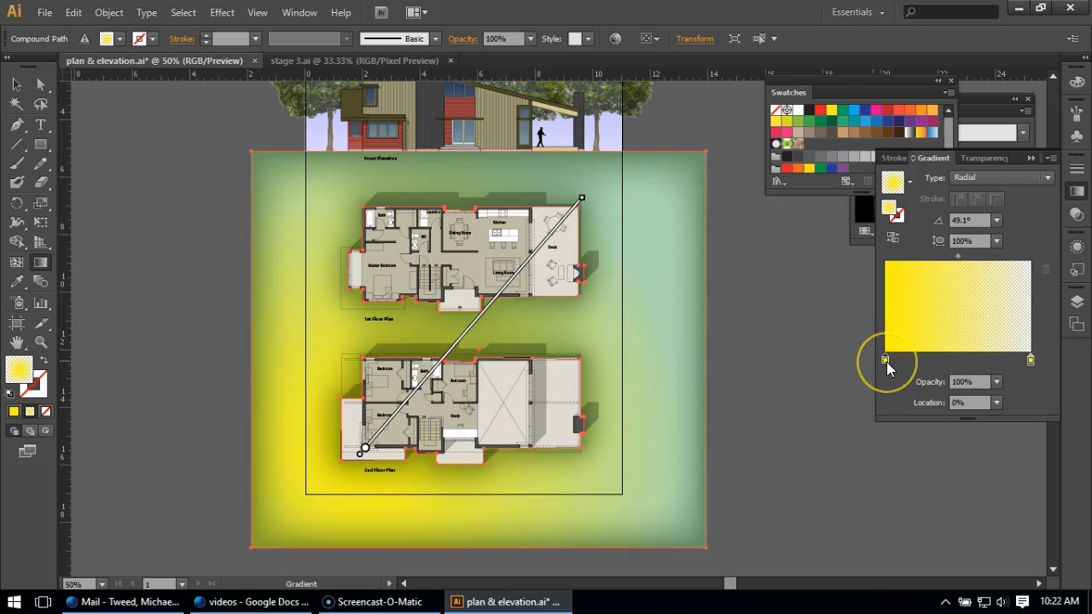
left_click(996, 381)
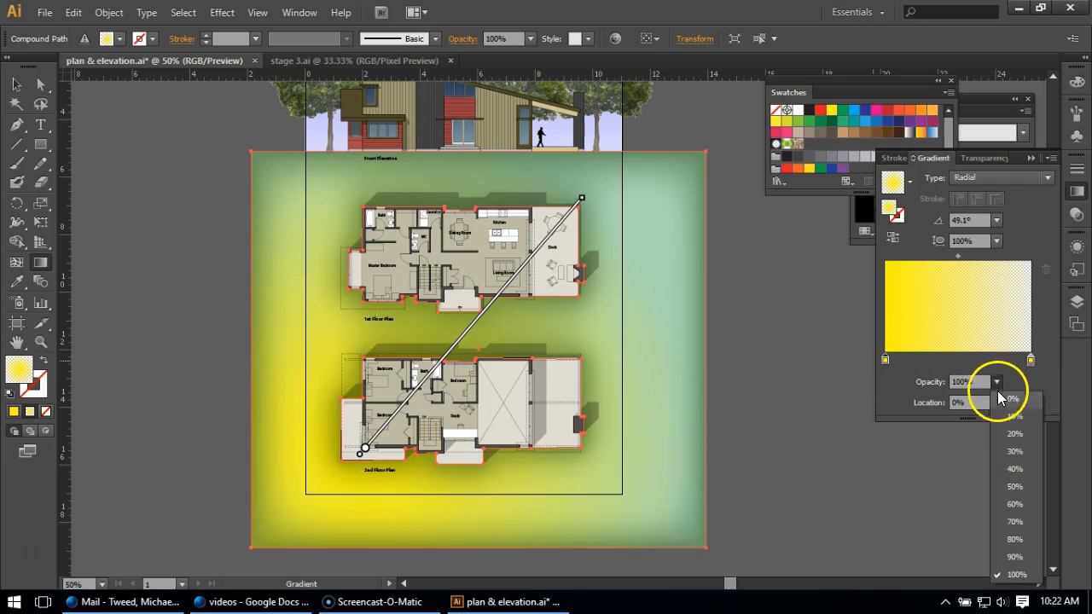
left_click(762, 458)
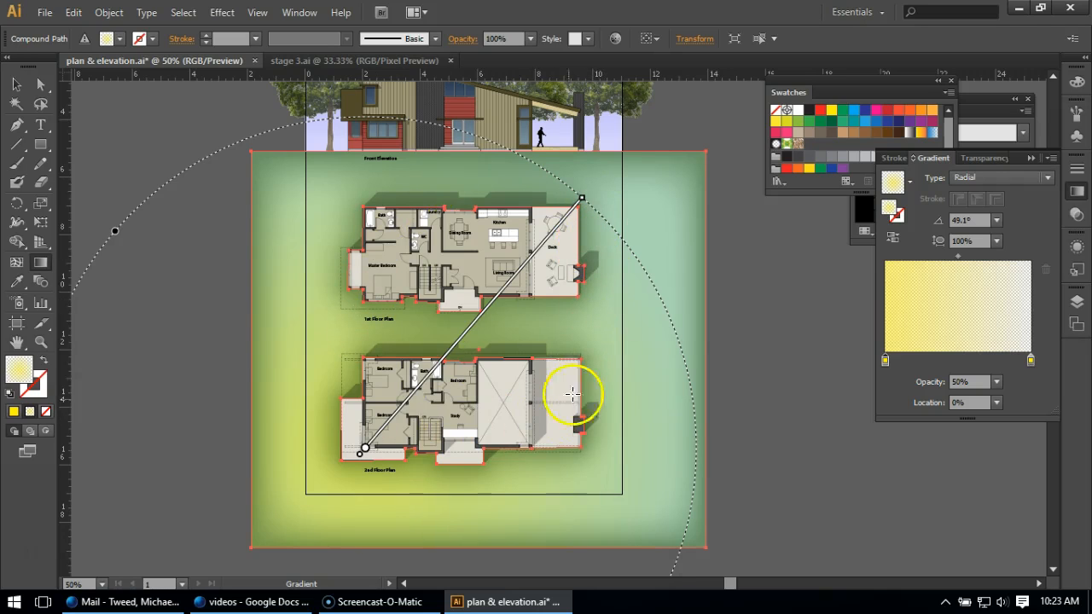
Deselect to preview the ground's gradient, then reselect the ground shape
left_click(16, 84)
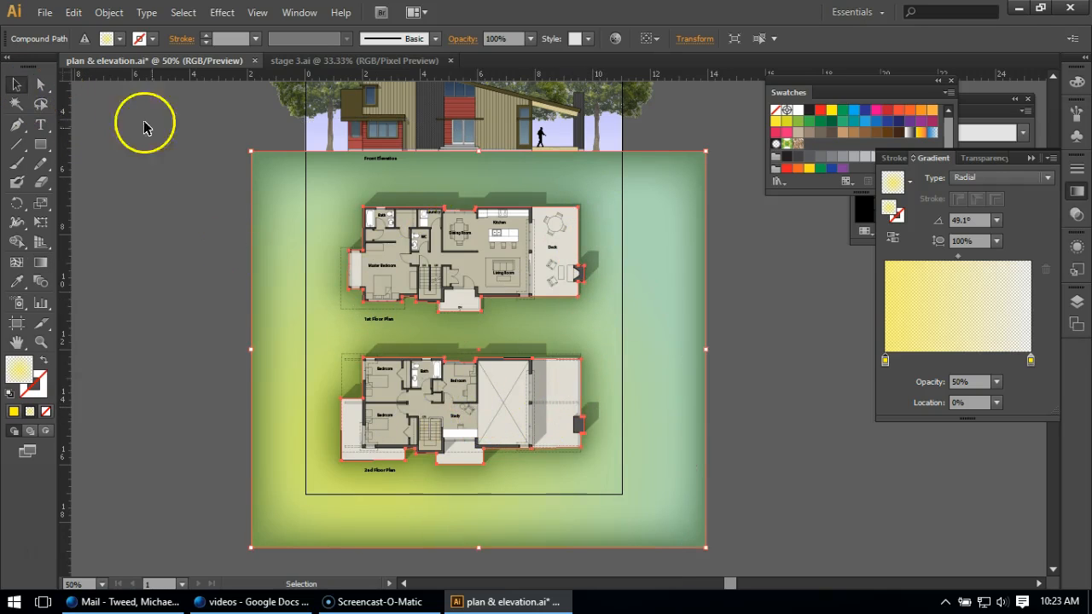
left_click(166, 158)
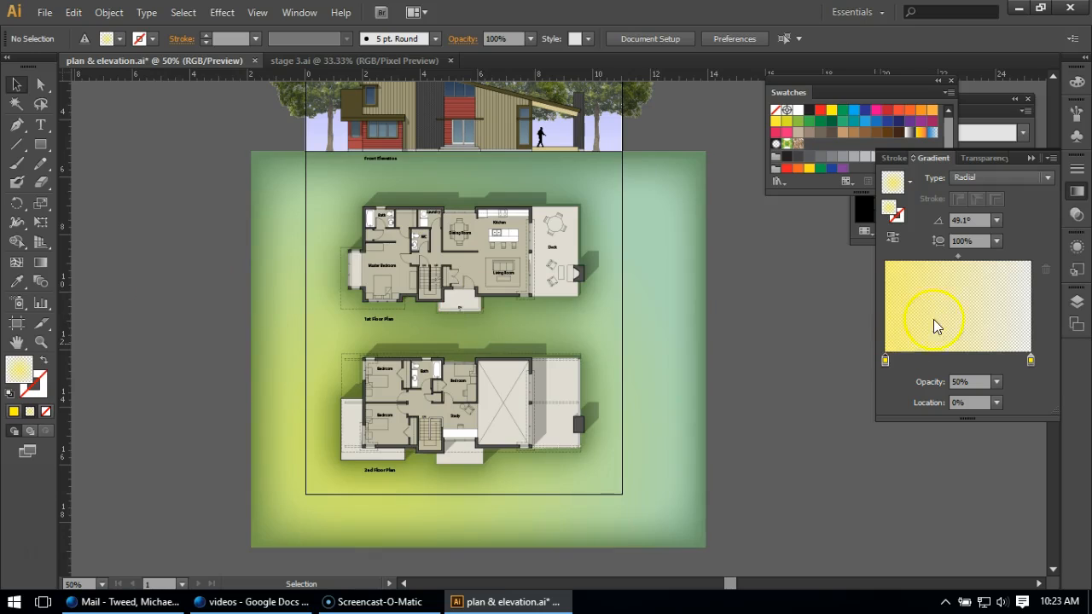
left_click(669, 349)
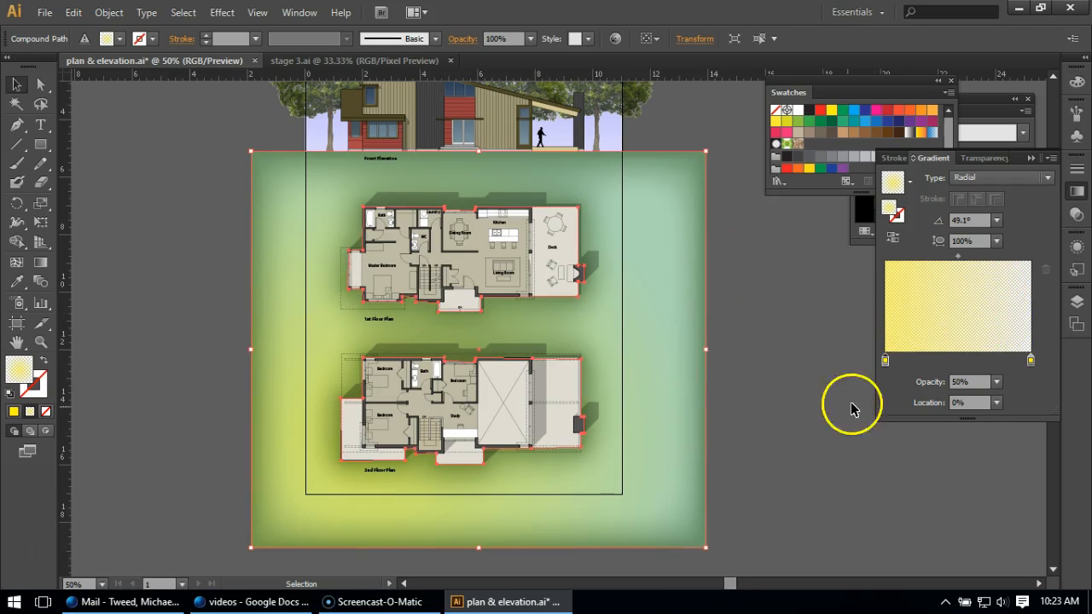
Turn the ground's Grain and Angled Strokes effects back on and deselect
left_click(1074, 246)
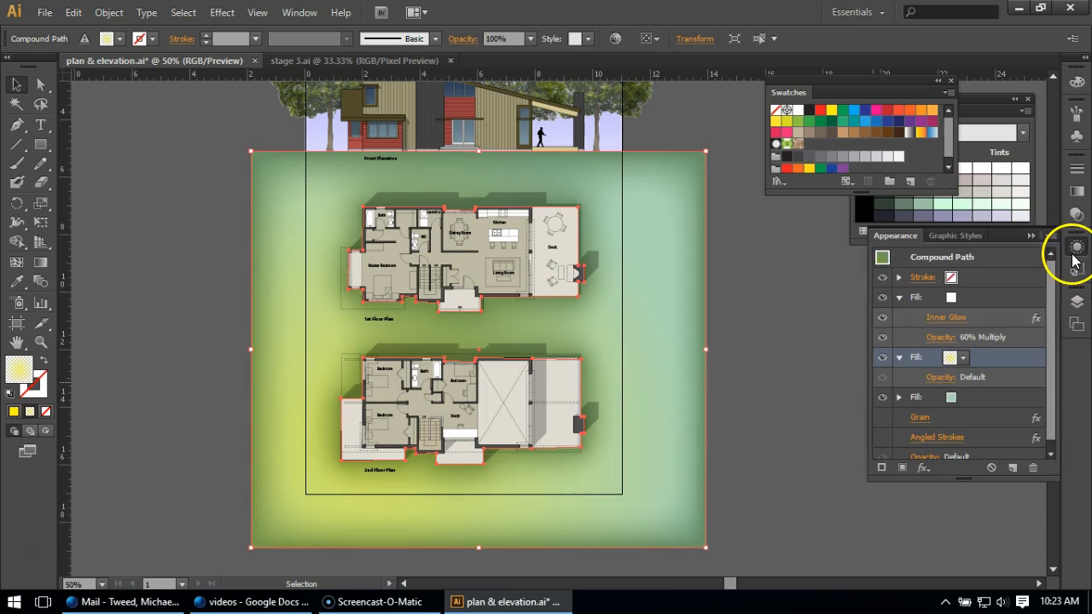
scroll(1052, 335, "down", 1)
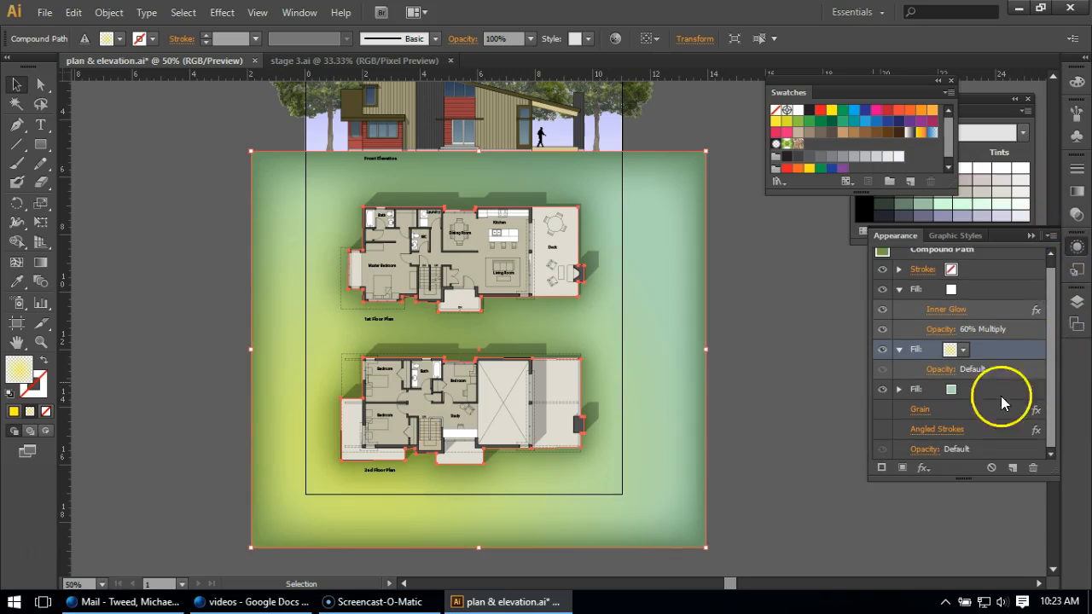
left_click(886, 413)
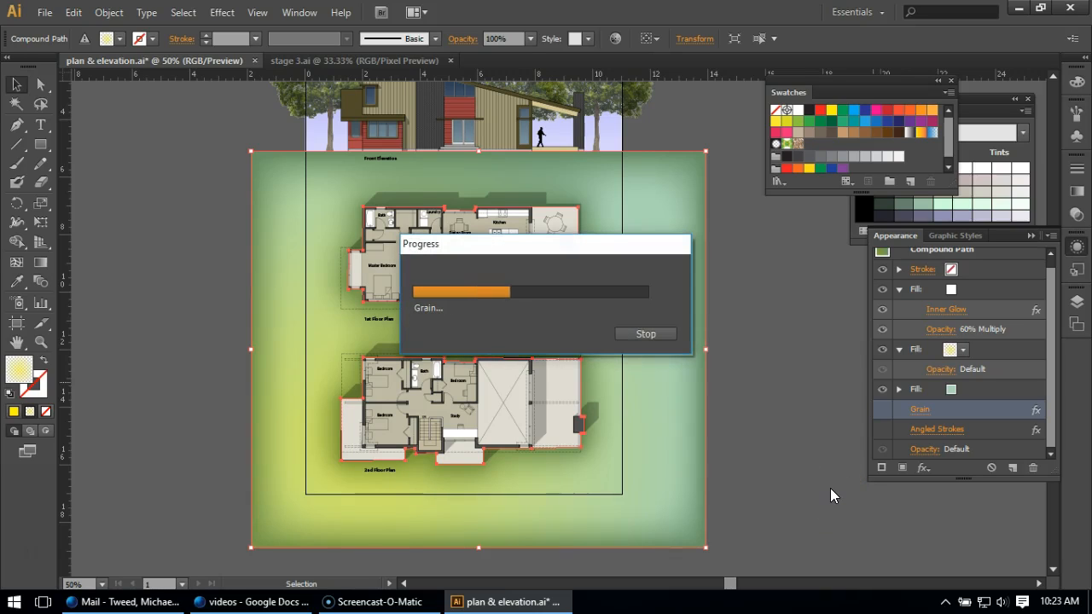
left_click(882, 448)
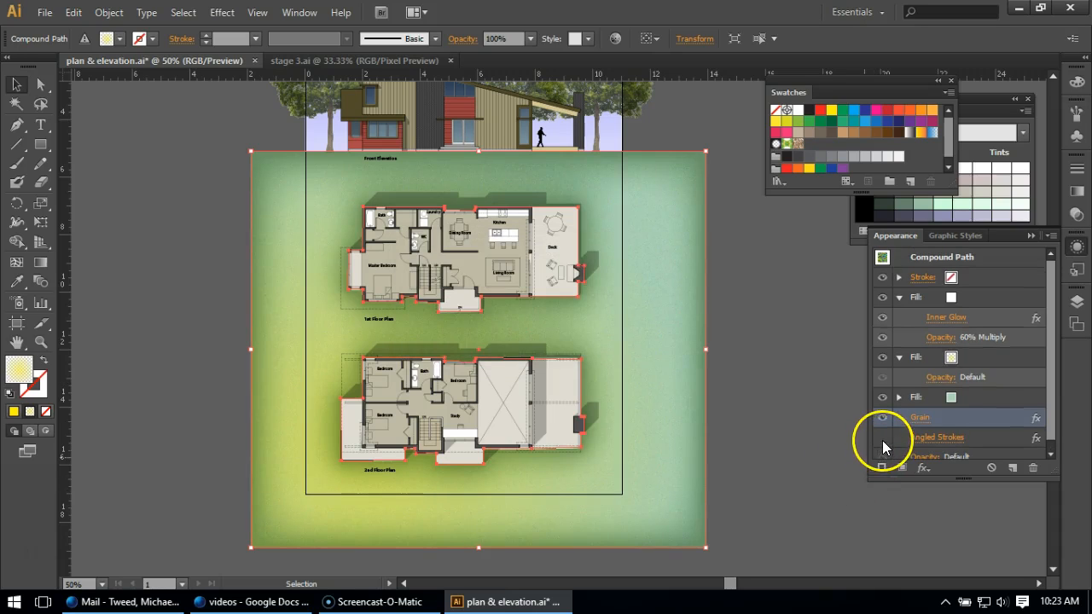
left_click(880, 440)
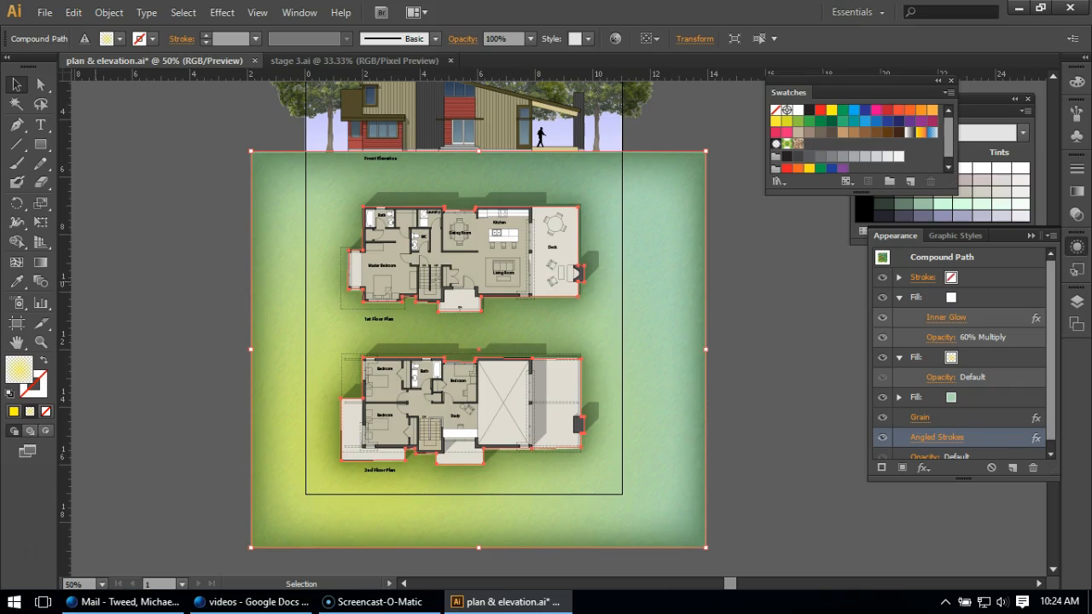
left_click(158, 295)
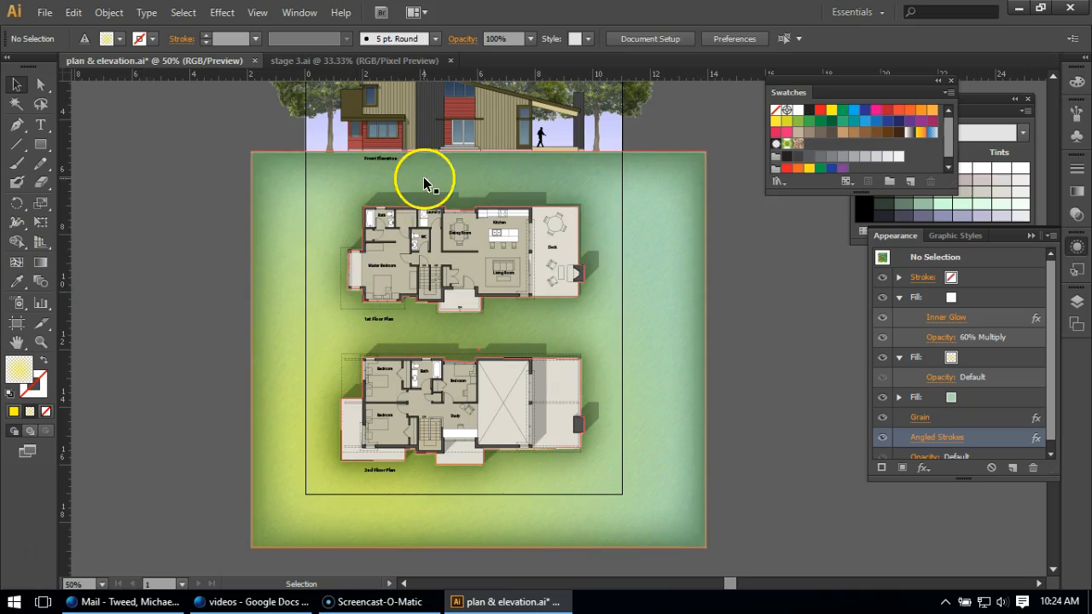